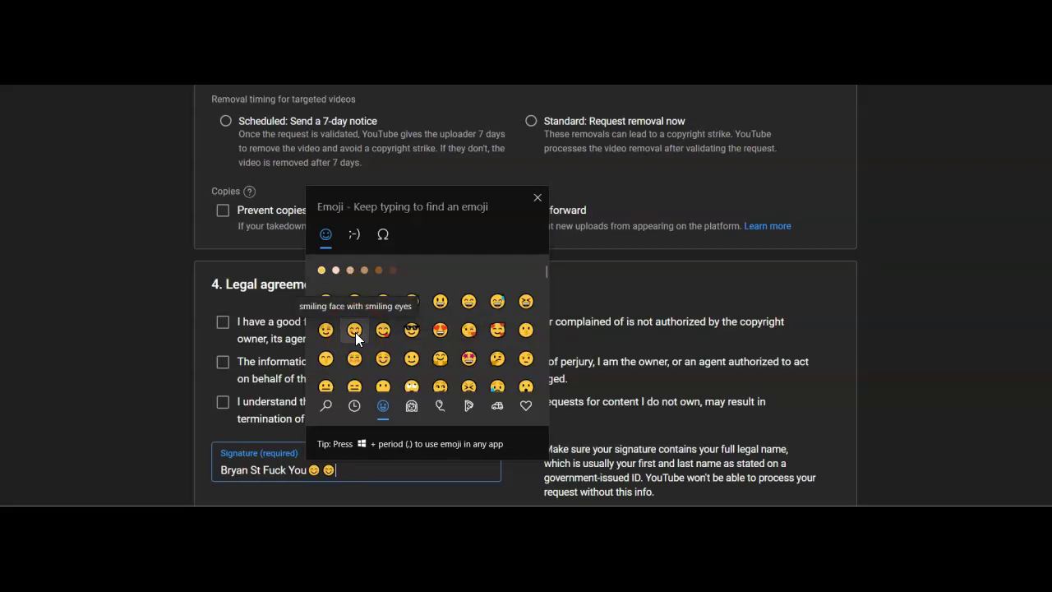
Set the affected party to My company, organization, or client and start a new entry for a video requested for removal
{"action": "left_click", "coordinate": [537, 197]}
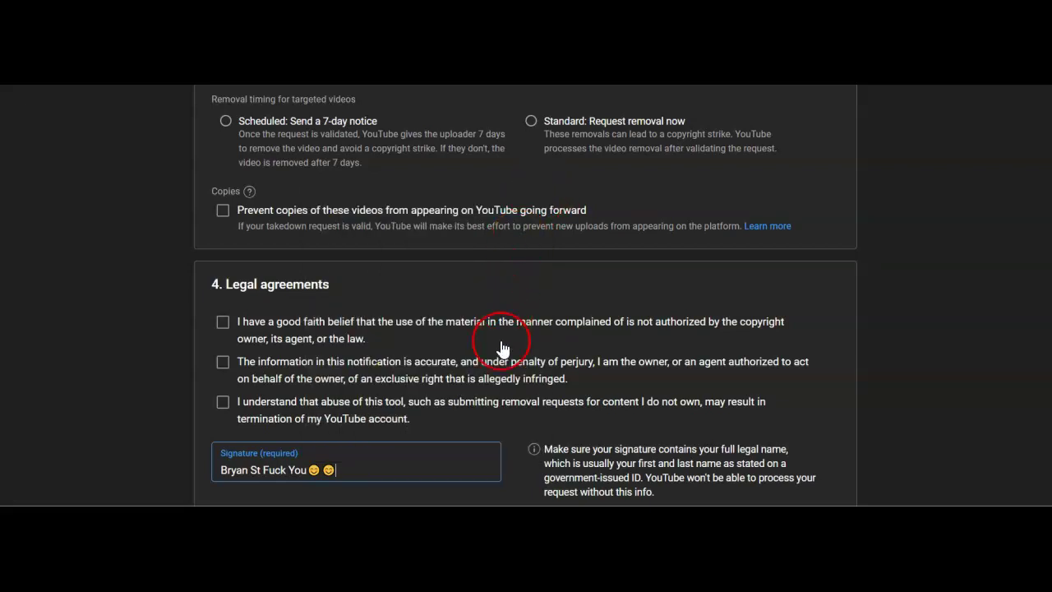
{"action": "scroll", "coordinate": [498, 354], "scroll_direction": "up", "scroll_amount": 2}
{"action": "scroll", "coordinate": [500, 362], "scroll_direction": "up", "scroll_amount": 9}
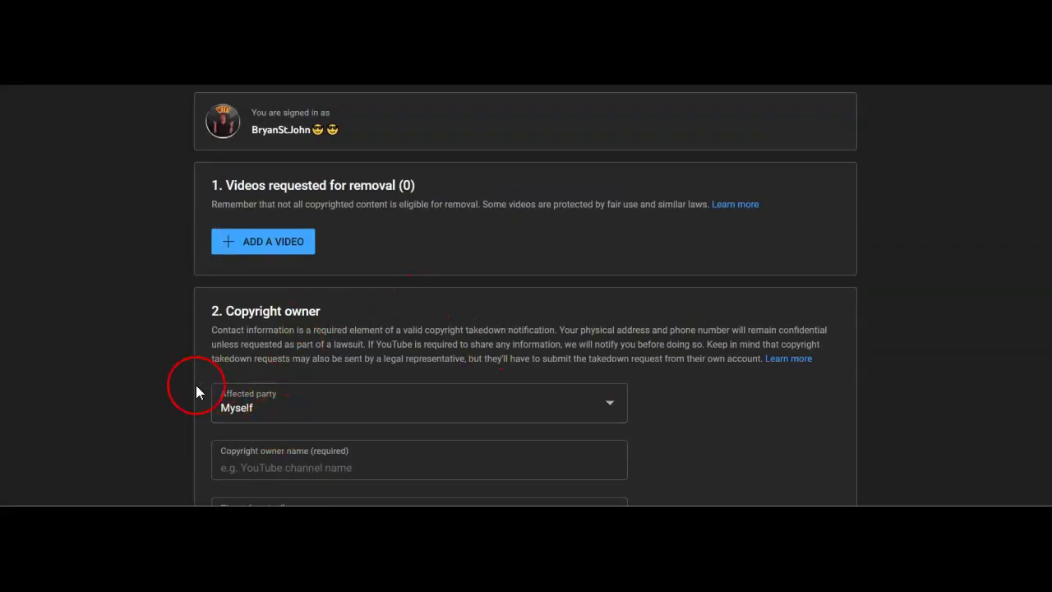
{"action": "left_click", "coordinate": [610, 407]}
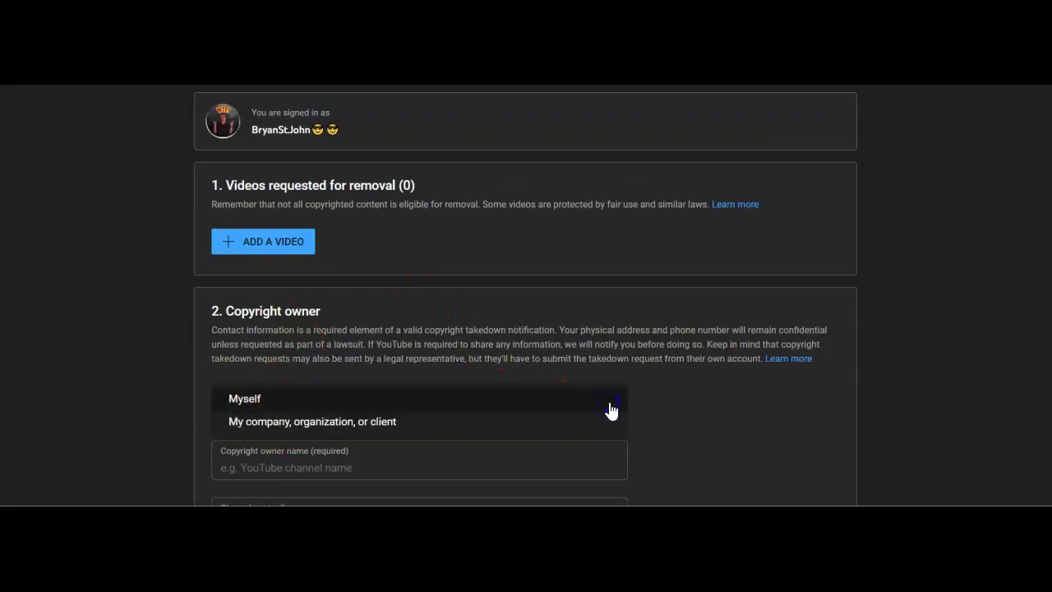
{"action": "left_click", "coordinate": [326, 424]}
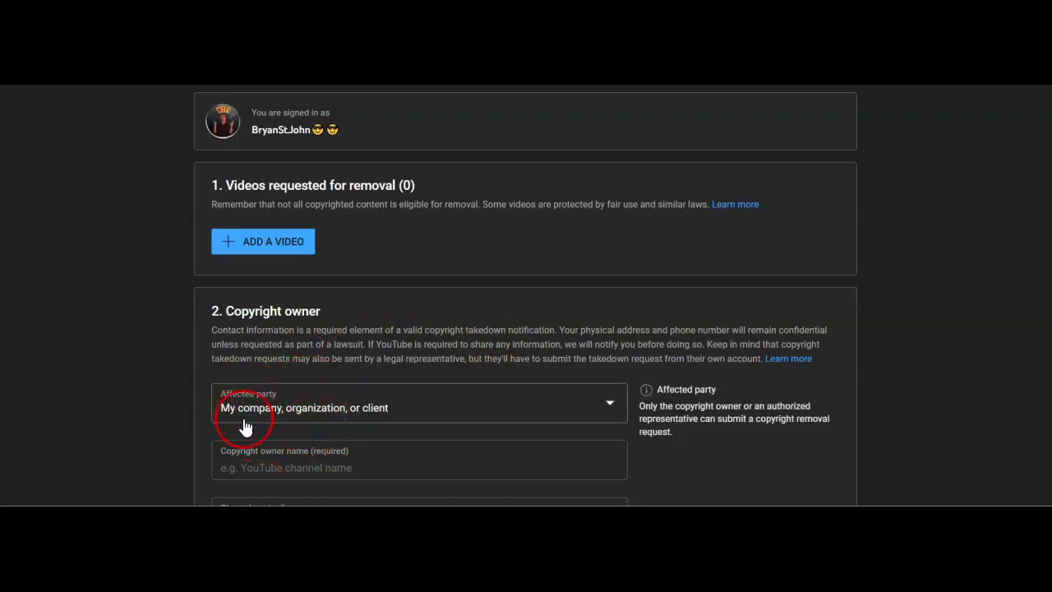
{"action": "left_click", "coordinate": [272, 244]}
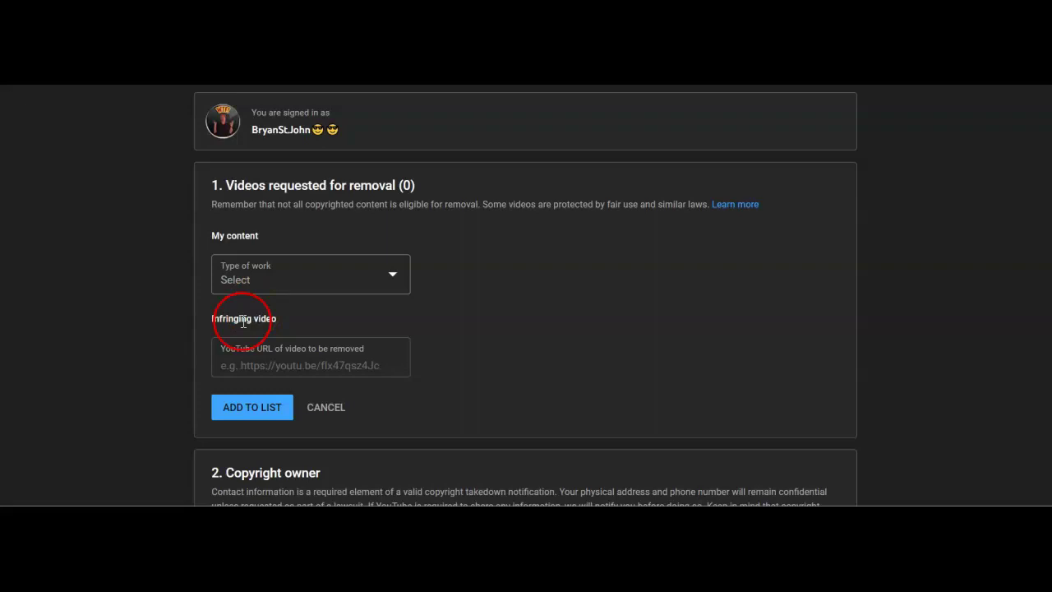
Replace the copyright owner's street address with "Keep Playing My shit!!!"
{"action": "scroll", "coordinate": [444, 358], "scroll_direction": "down", "scroll_amount": 3}
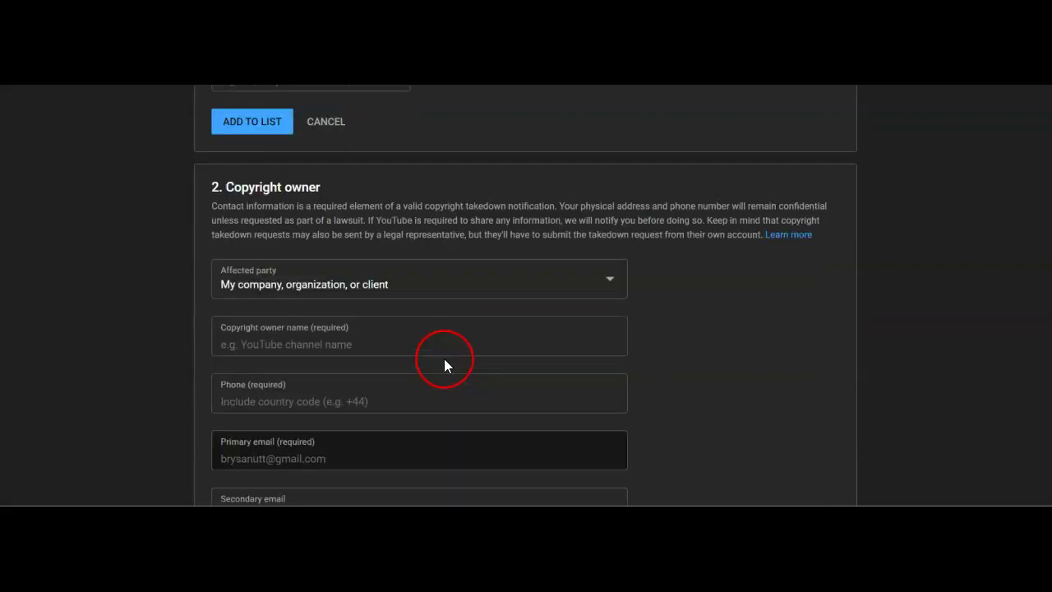
{"action": "scroll", "coordinate": [444, 364], "scroll_direction": "down", "scroll_amount": 2}
{"action": "scroll", "coordinate": [444, 365], "scroll_direction": "down", "scroll_amount": 2}
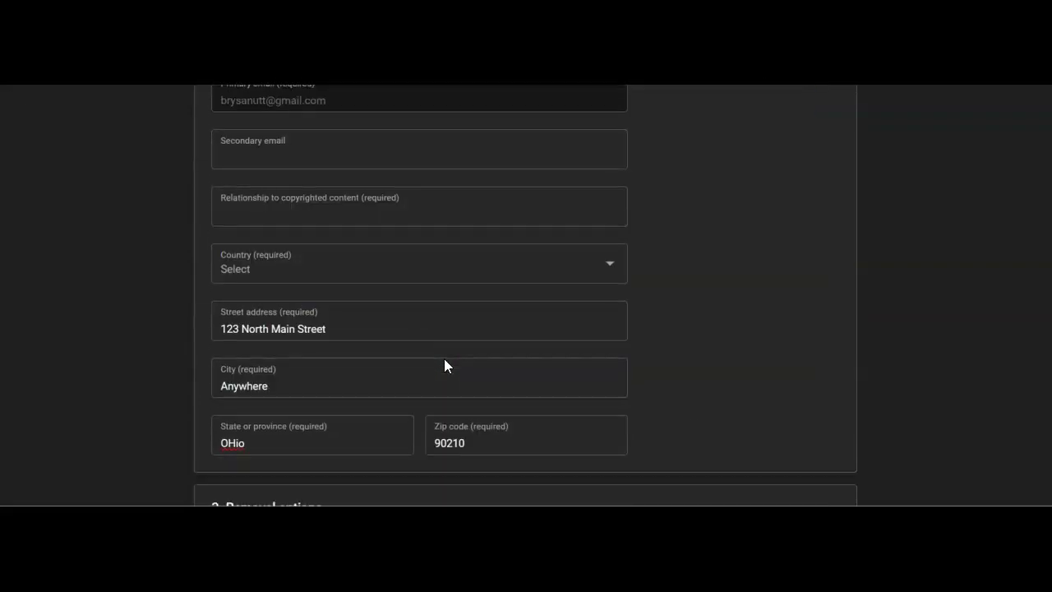
{"action": "scroll", "coordinate": [444, 365], "scroll_direction": "down", "scroll_amount": 1}
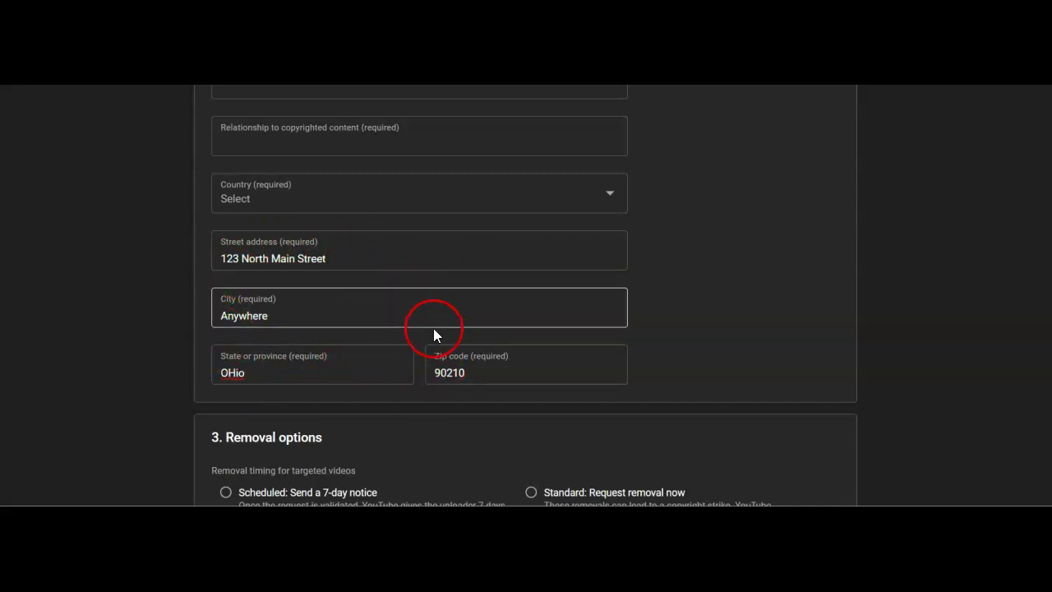
{"action": "left_click", "coordinate": [358, 261]}
{"action": "key", "text": "BackSpace"}
{"action": "key", "text": "BackSpace"}
{"action": "key", "text": "BackSpace"}
{"action": "key", "text": "BackSpace"}
{"action": "key", "text": "BackSpace"}
{"action": "key", "text": "BackSpace"}
{"action": "key", "text": "BackSpace"}
{"action": "key", "text": "BackSpace"}
{"action": "key", "text": "BackSpace"}
{"action": "key", "text": "BackSpace"}
{"action": "key", "text": "BackSpace"}
{"action": "key", "text": "BackSpace"}
{"action": "key", "text": "BackSpace"}
{"action": "key", "text": "BackSpace"}
{"action": "key", "text": "BackSpace"}
{"action": "key", "text": "BackSpace"}
{"action": "key", "text": "BackSpace"}
{"action": "key", "text": "BackSpace"}
{"action": "key", "text": "BackSpace"}
{"action": "key", "text": "BackSpace"}
{"action": "key", "text": "BackSpace"}
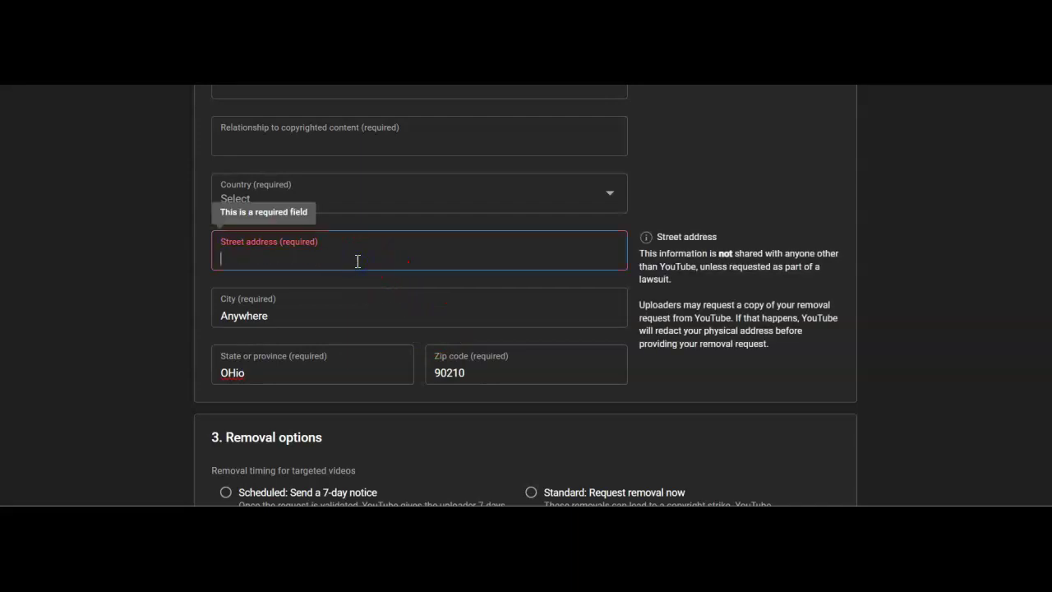
{"action": "type", "text": "Keep"}
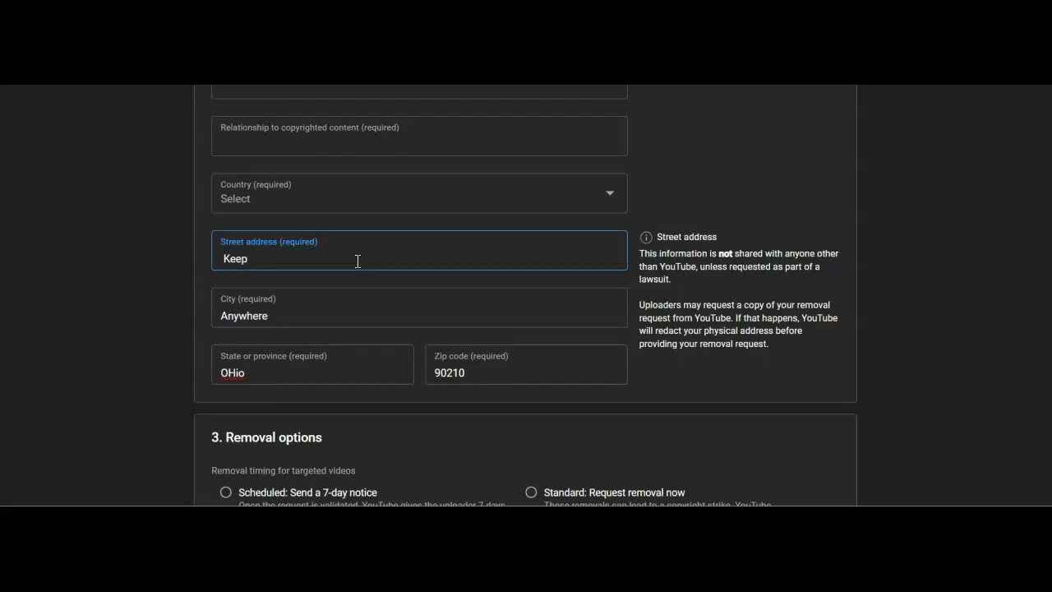
{"action": "type", "text": " Playing My shit!!!"}
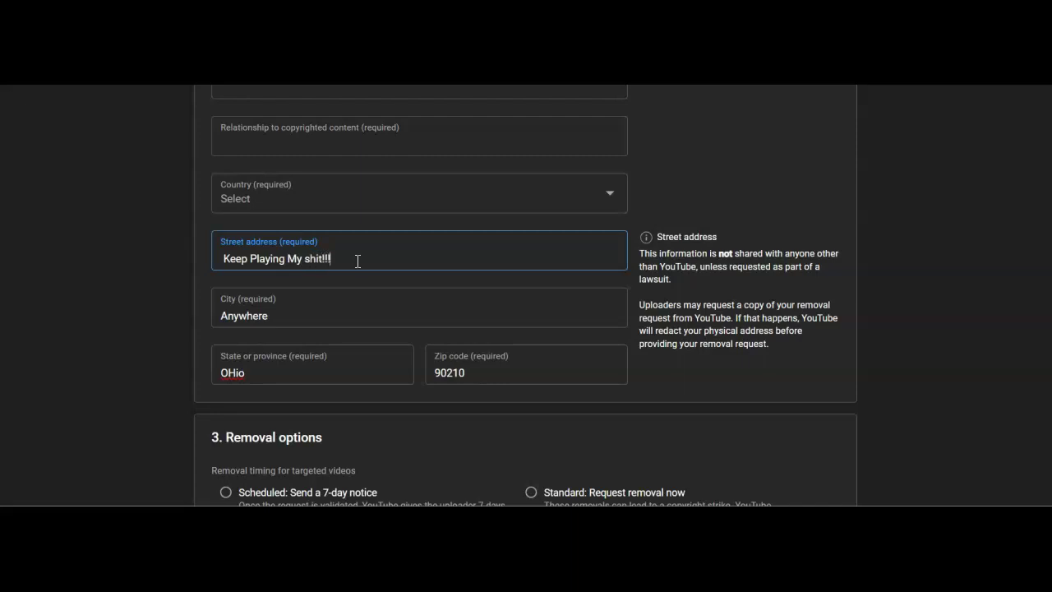
Replace the copyright owner's city with "And I will do like you do"
{"action": "left_click", "coordinate": [303, 316]}
{"action": "key", "text": "BackSpace"}
{"action": "key", "text": "BackSpace"}
{"action": "key", "text": "BackSpace"}
{"action": "key", "text": "BackSpace"}
{"action": "key", "text": "BackSpace"}
{"action": "key", "text": "BackSpace"}
{"action": "key", "text": "BackSpace"}
{"action": "key", "text": "BackSpace"}
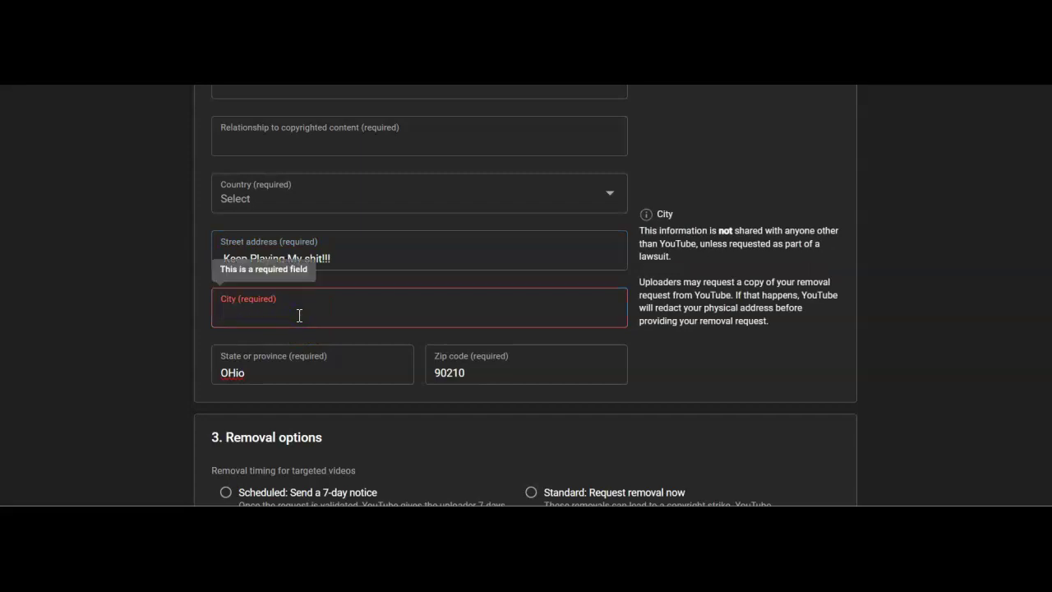
{"action": "type", "text": "An"}
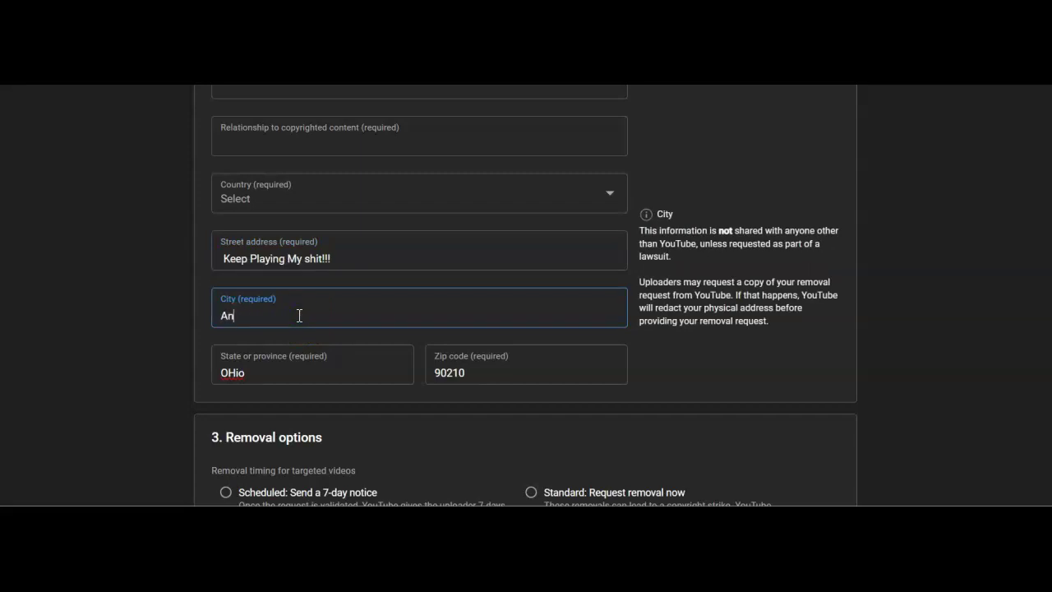
{"action": "type", "text": "d I will do like you  "}
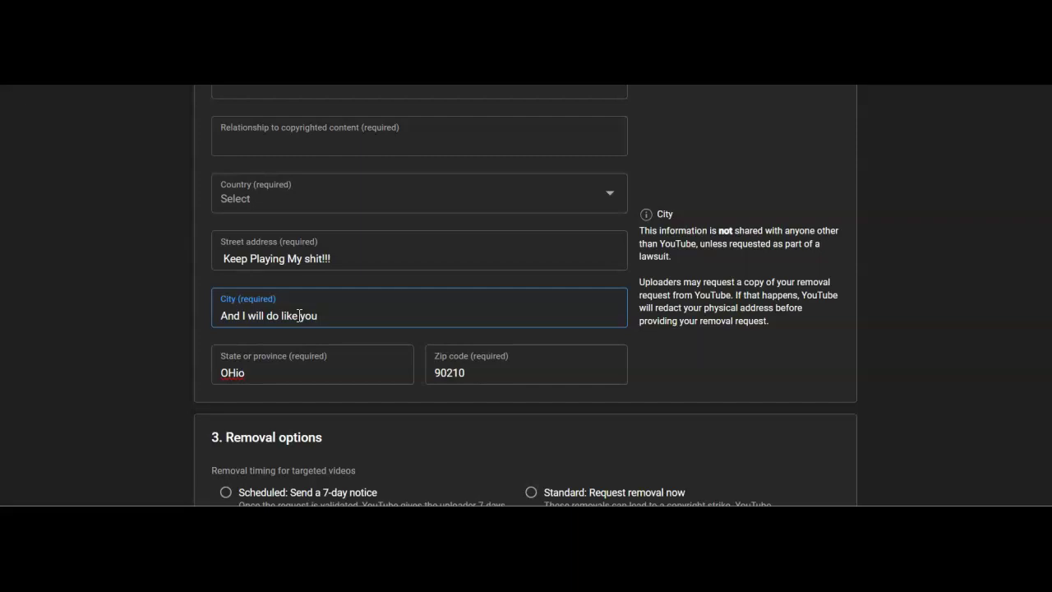
{"action": "type", "text": "do"}
Replace the copyright owner's state or province with "Tattletale ASS"
{"action": "left_click", "coordinate": [260, 372]}
{"action": "key", "text": "BackSpace"}
{"action": "key", "text": "BackSpace"}
{"action": "key", "text": "BackSpace"}
{"action": "key", "text": "BackSpace"}
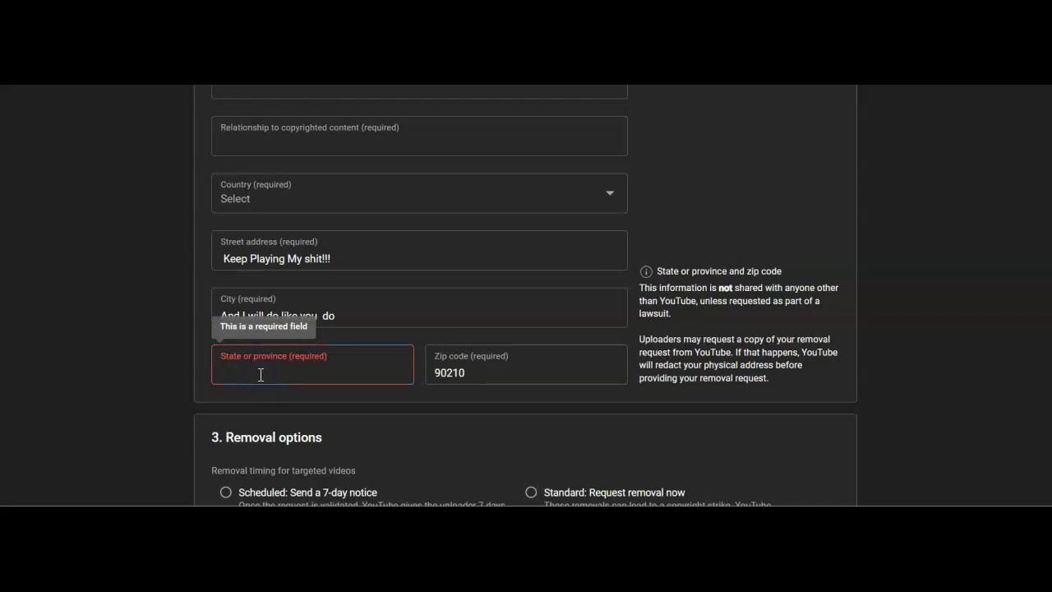
{"action": "type", "text": "Tattletale ASS"}
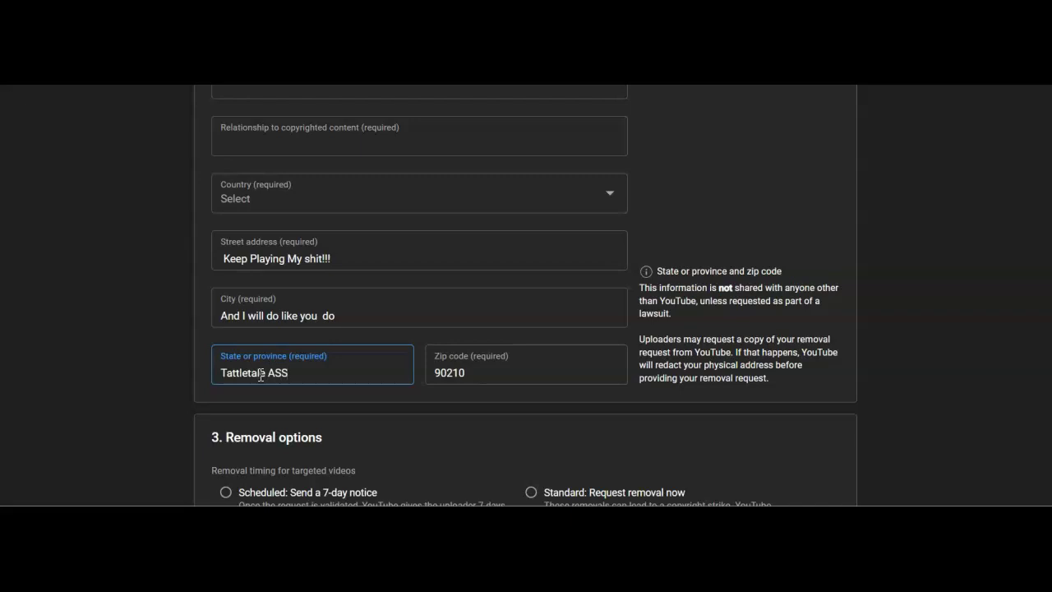
Replace the copyright owner's zip code with "Kangaroos are hard to catch?"
{"action": "left_click", "coordinate": [479, 372]}
{"action": "key", "text": "BackSpace"}
{"action": "key", "text": "BackSpace"}
{"action": "key", "text": "BackSpace"}
{"action": "key", "text": "BackSpace"}
{"action": "key", "text": "BackSpace"}
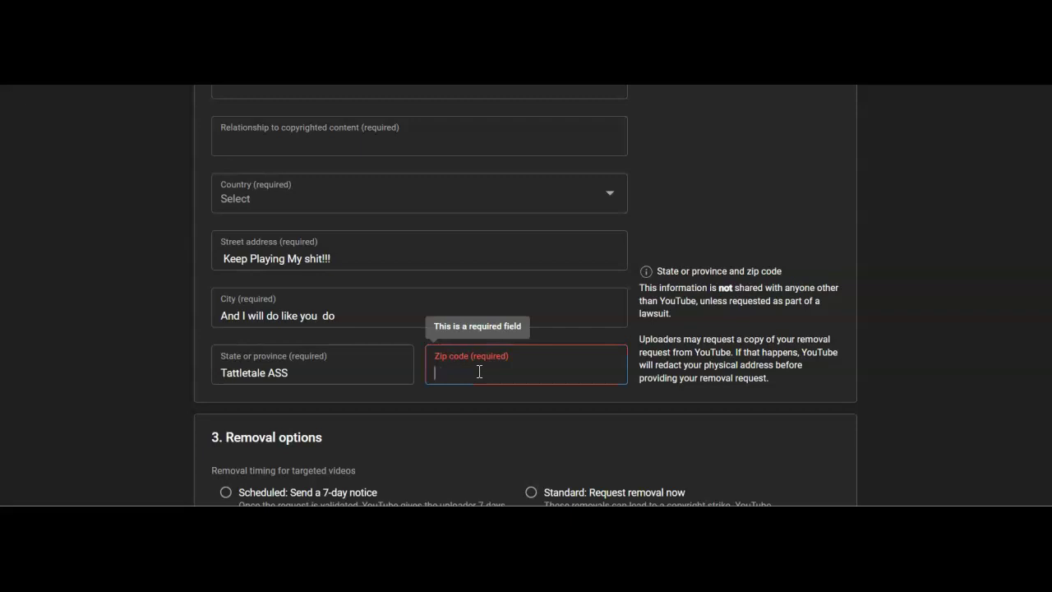
{"action": "type", "text": "Kan"}
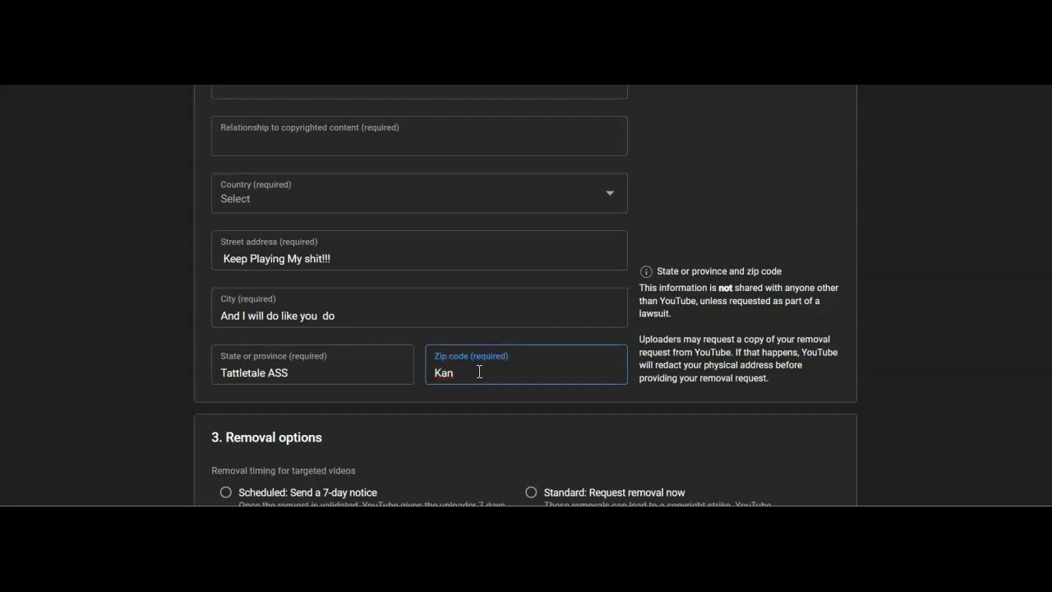
{"action": "type", "text": "garoos are hard to catch"}
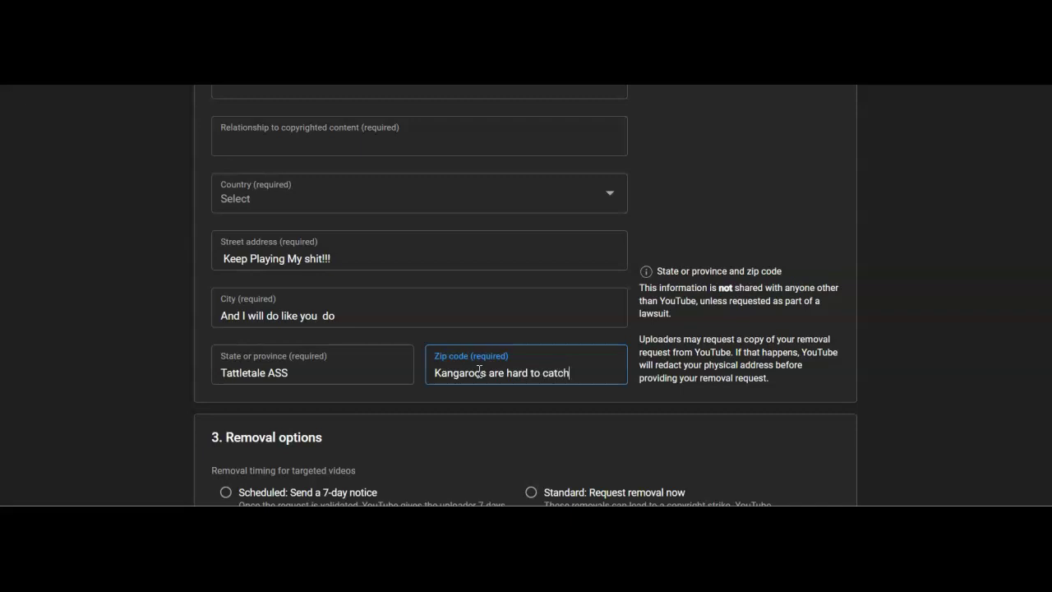
{"action": "type", "text": "?"}
{"action": "left_click", "coordinate": [443, 311]}
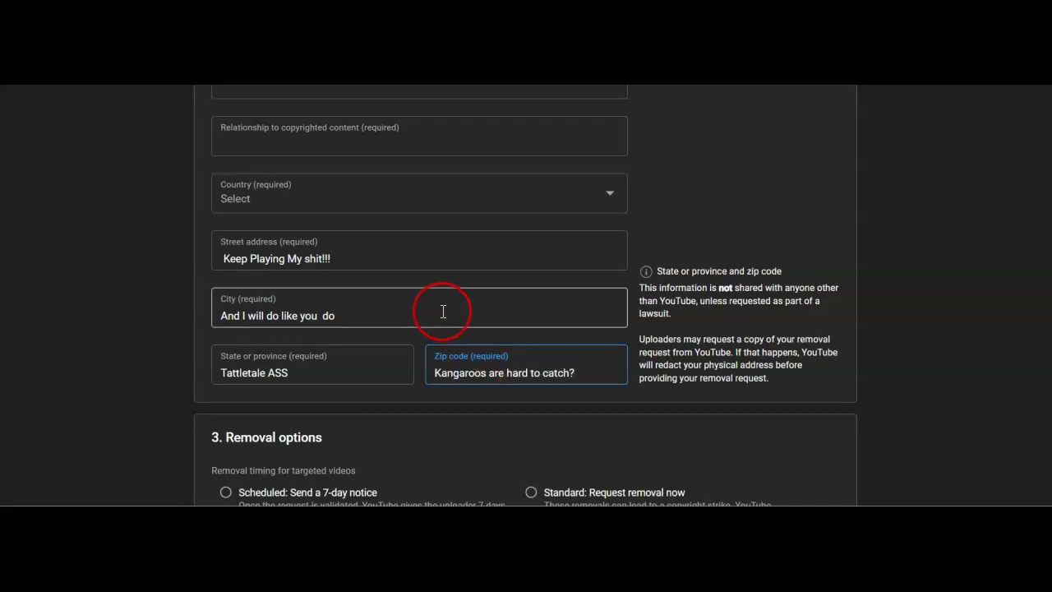
Enable preventing copies of these videos from appearing on YouTube and certify worldwide exclusive rights to the content
{"action": "scroll", "coordinate": [441, 323], "scroll_direction": "down", "scroll_amount": 4}
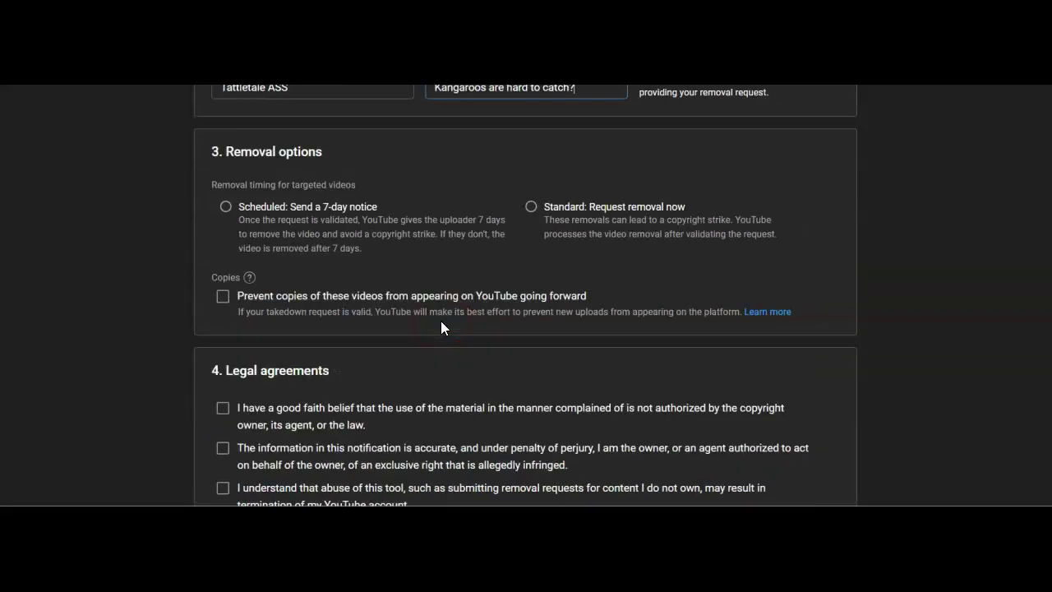
{"action": "left_click", "coordinate": [224, 296]}
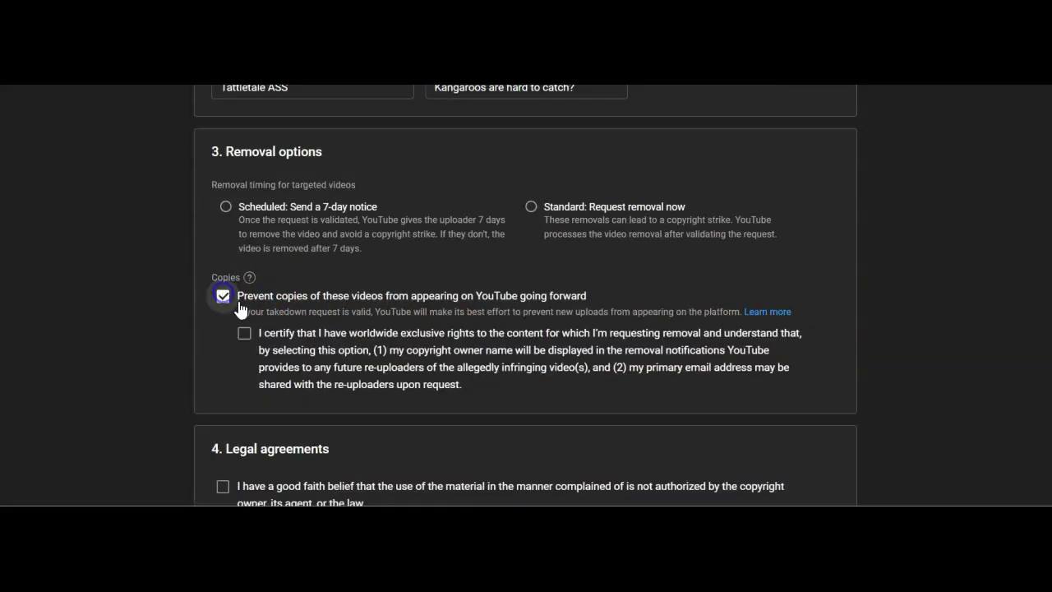
{"action": "left_click", "coordinate": [245, 333]}
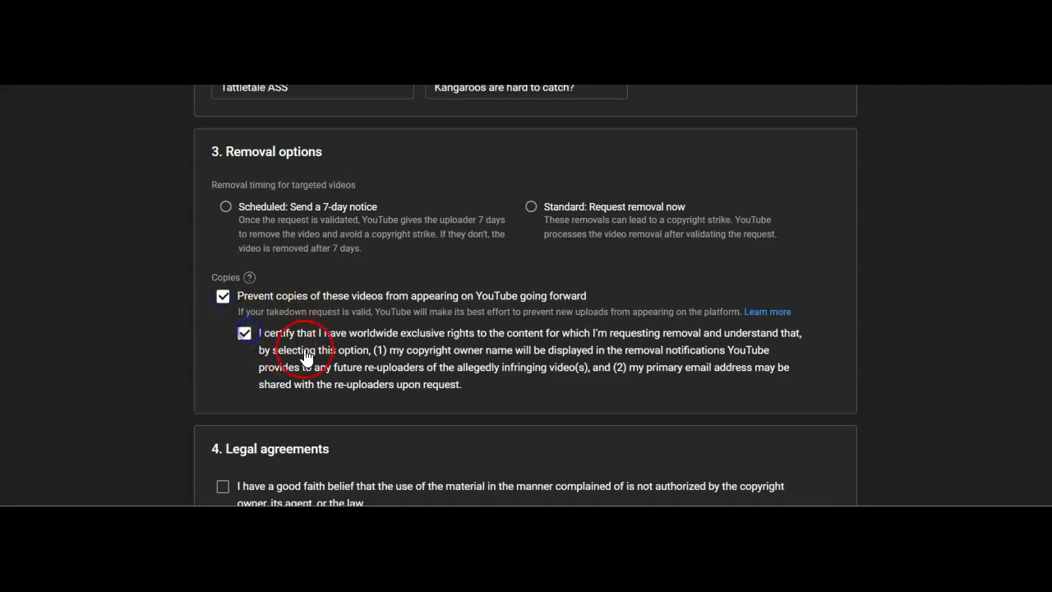
Open the copyright removal webform from the help page on requirements for video infringement notifications
{"action": "scroll", "coordinate": [369, 342], "scroll_direction": "down", "scroll_amount": 2}
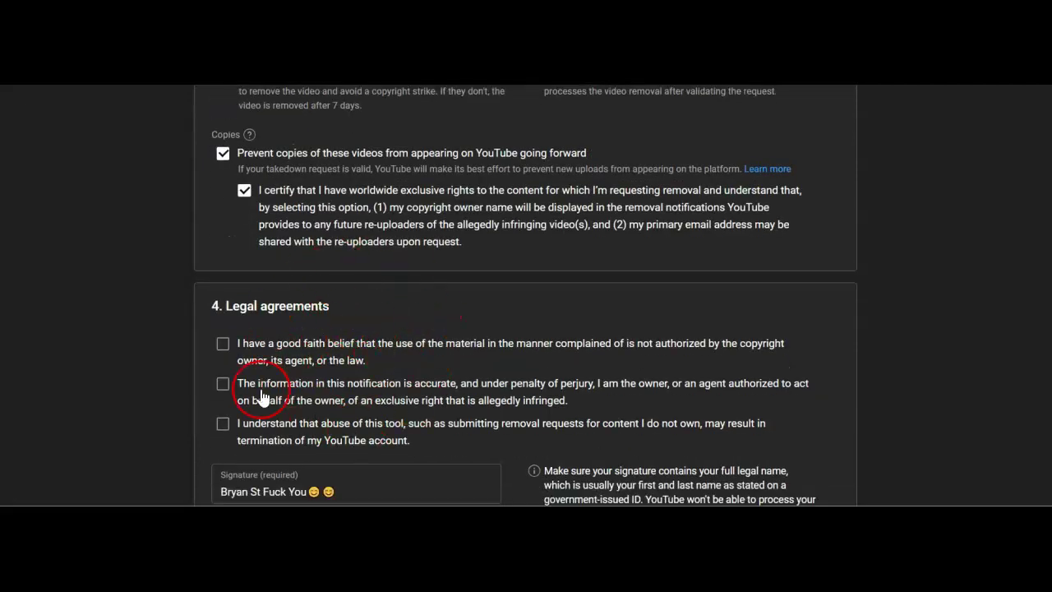
{"action": "scroll", "coordinate": [407, 382], "scroll_direction": "up", "scroll_amount": 3}
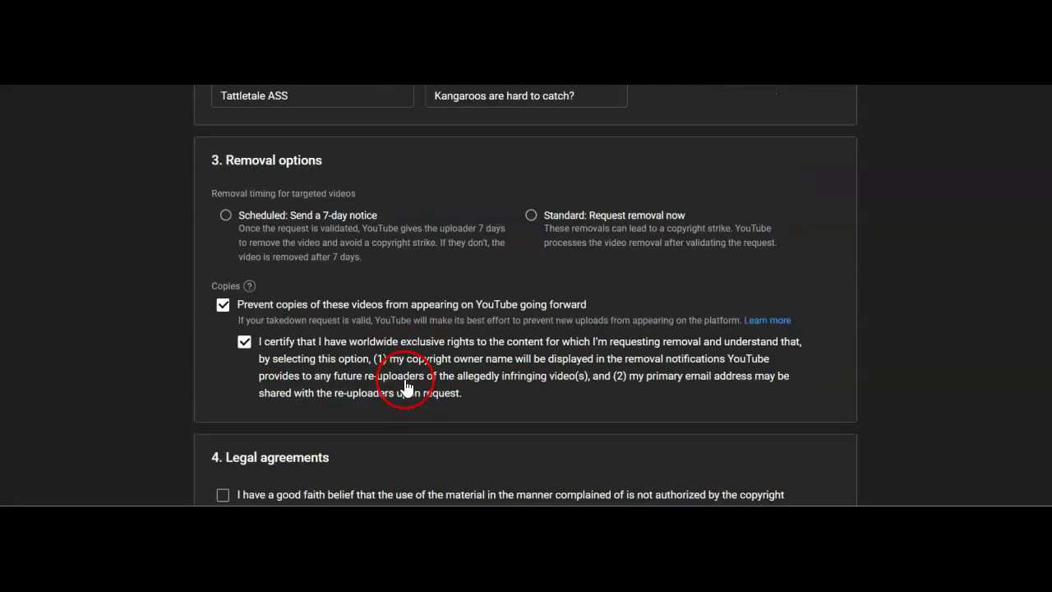
{"action": "scroll", "coordinate": [405, 379], "scroll_direction": "up", "scroll_amount": 12}
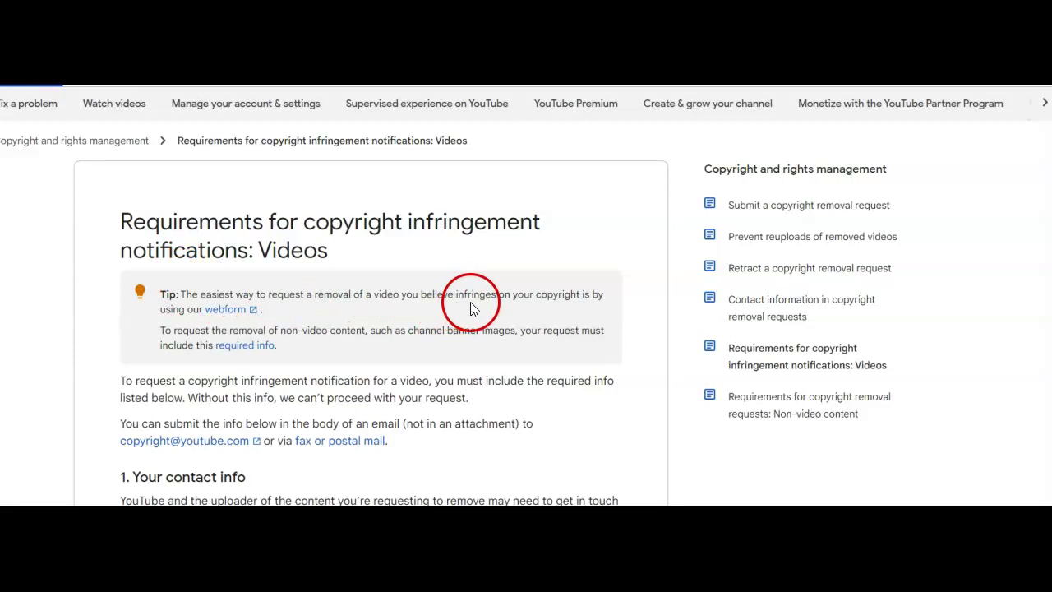
{"action": "left_click", "coordinate": [227, 311]}
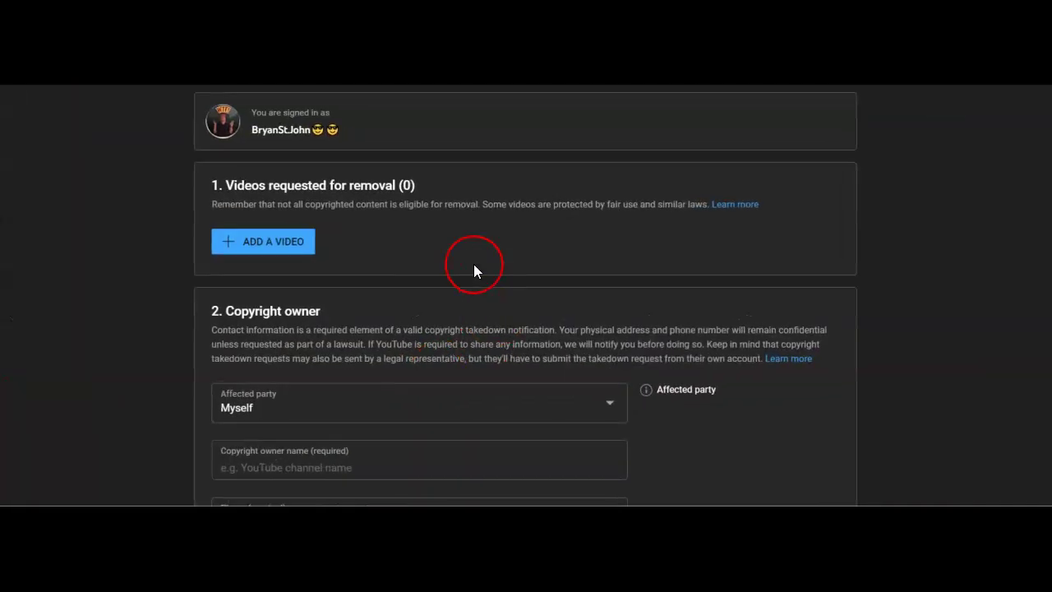
{"action": "mouse_move", "coordinate": [361, 401]}
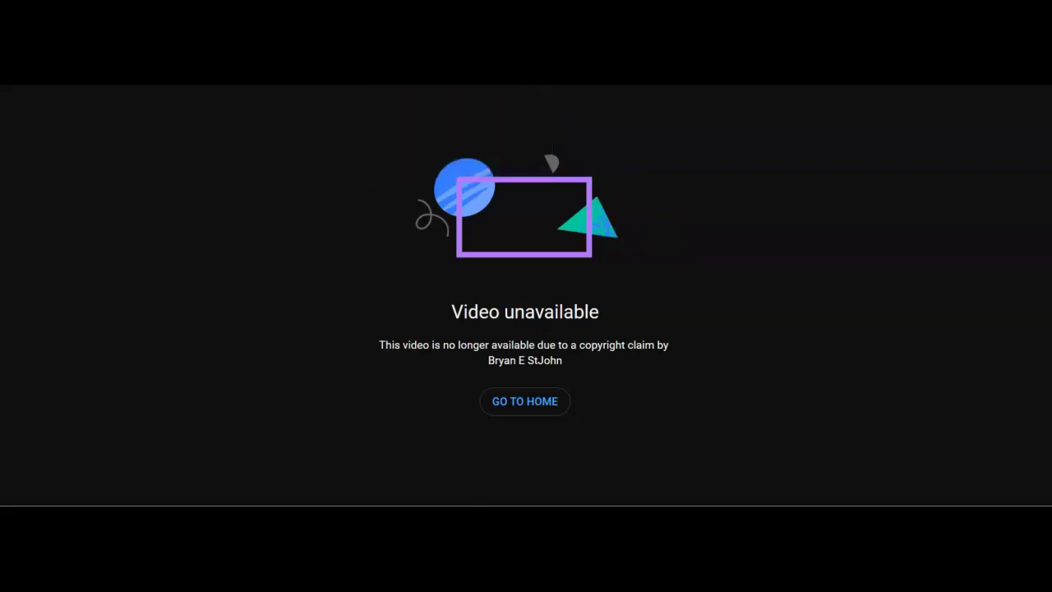
Keep the unsaved changes in the removal request and cancel the empty video entry
{"action": "left_click", "coordinate": [41, 456]}
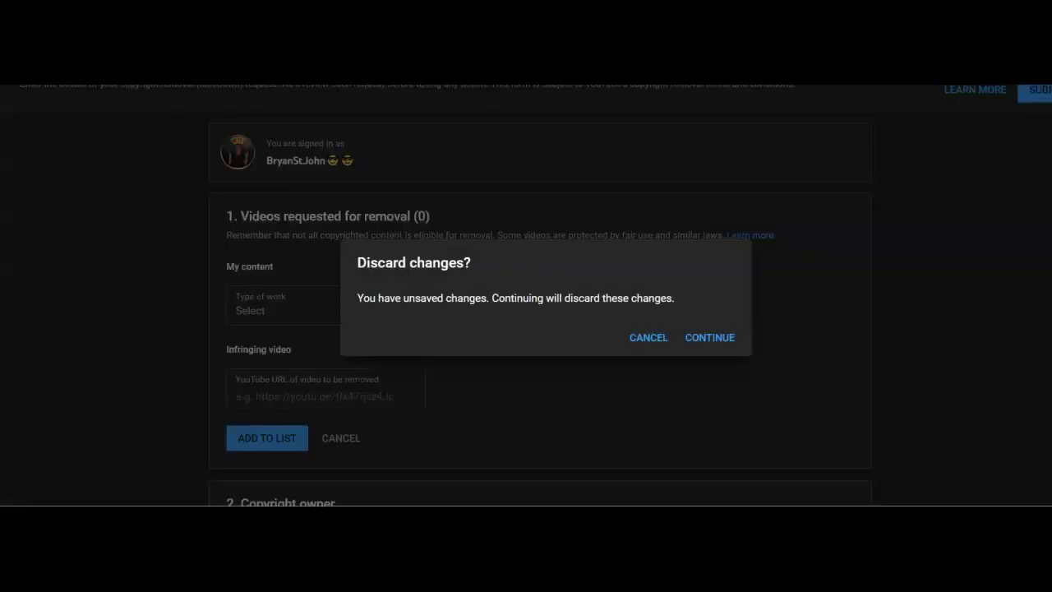
{"action": "left_click", "coordinate": [650, 340]}
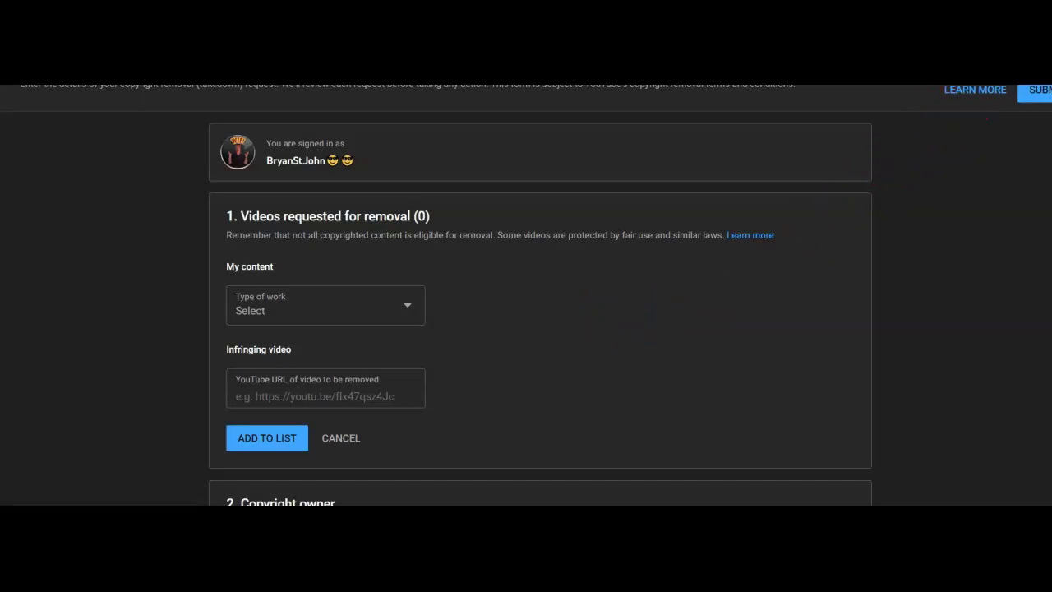
{"action": "scroll", "coordinate": [446, 333], "scroll_direction": "down", "scroll_amount": 1}
{"action": "scroll", "coordinate": [446, 331], "scroll_direction": "down", "scroll_amount": 3}
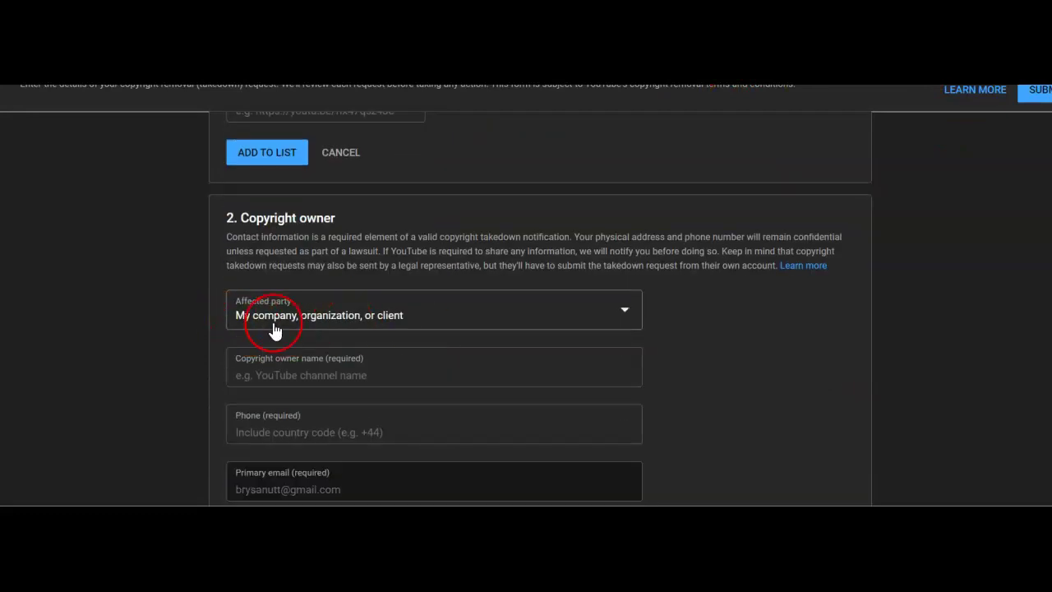
{"action": "scroll", "coordinate": [463, 333], "scroll_direction": "up", "scroll_amount": 4}
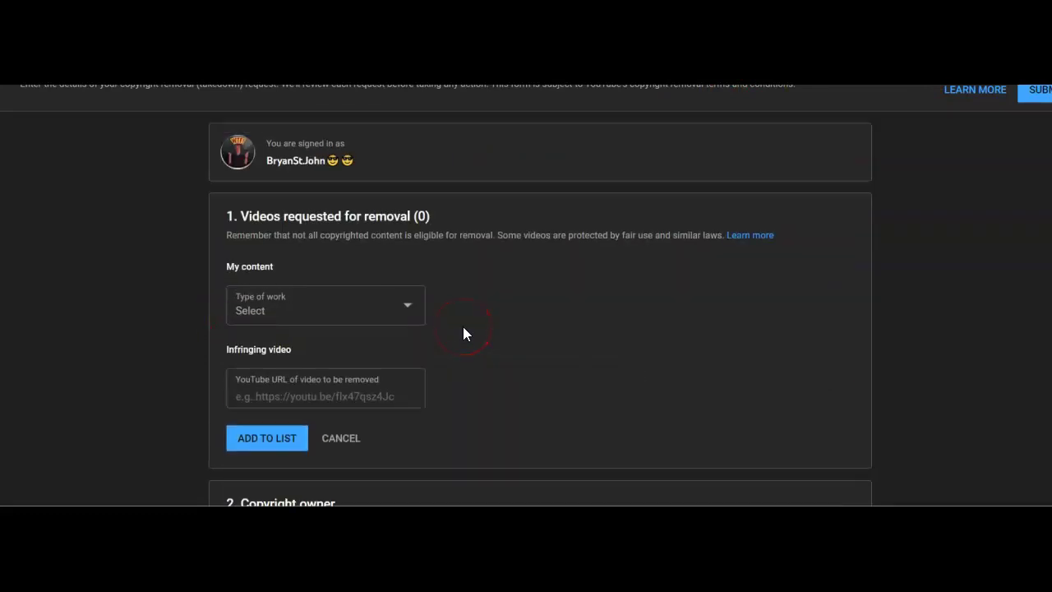
{"action": "left_click", "coordinate": [337, 444]}
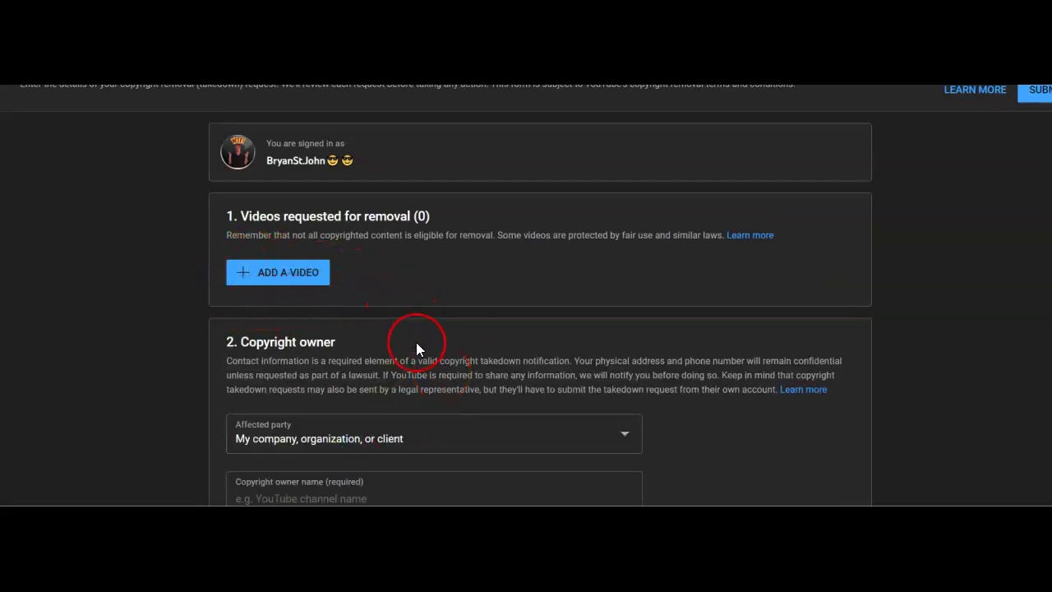
Review the removal request from the owner details through the removal options and legal agreements, keeping the unsaved changes
{"action": "scroll", "coordinate": [428, 370], "scroll_direction": "down", "scroll_amount": 1}
{"action": "scroll", "coordinate": [432, 378], "scroll_direction": "down", "scroll_amount": 5}
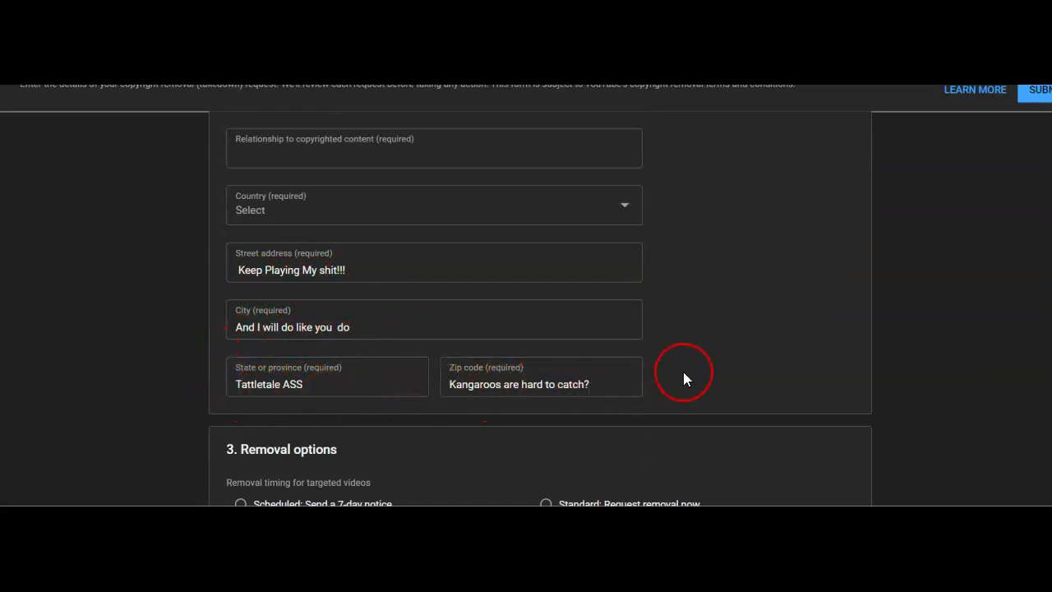
{"action": "scroll", "coordinate": [683, 378], "scroll_direction": "down", "scroll_amount": 1}
{"action": "scroll", "coordinate": [683, 378], "scroll_direction": "down", "scroll_amount": 4}
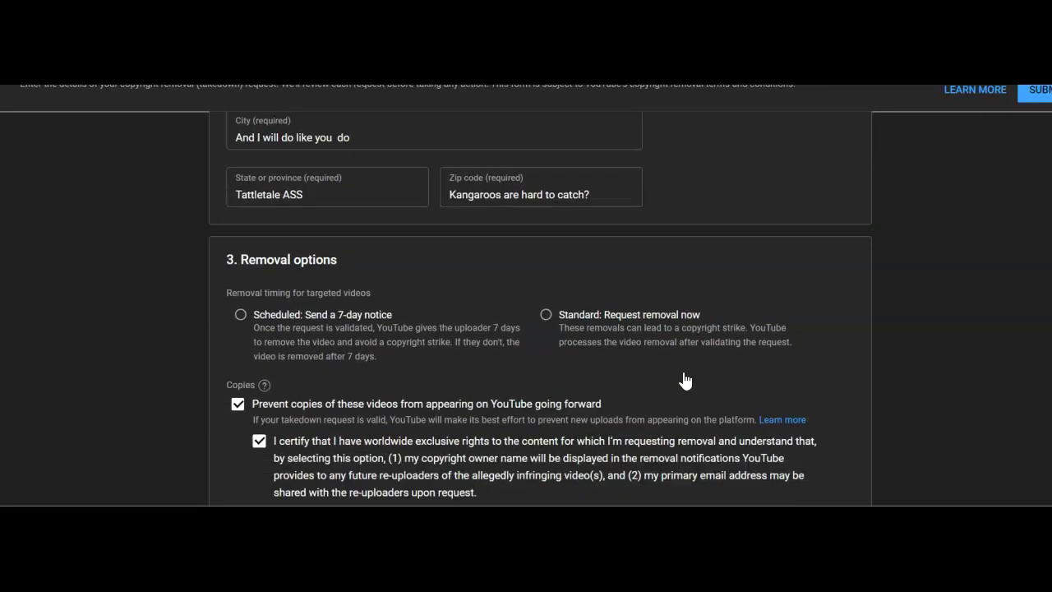
{"action": "scroll", "coordinate": [686, 380], "scroll_direction": "up", "scroll_amount": 6}
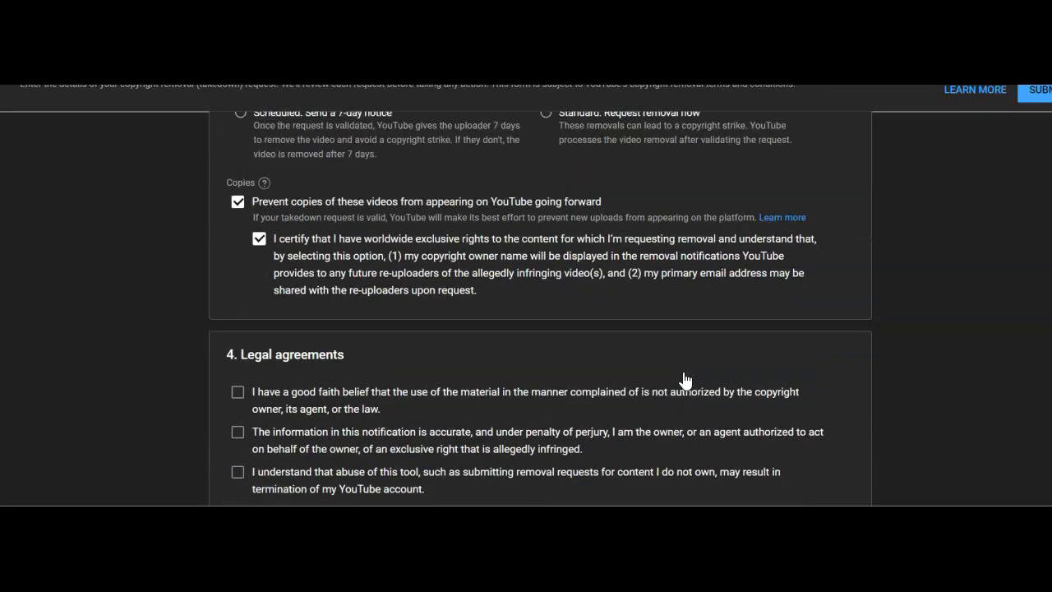
{"action": "scroll", "coordinate": [686, 379], "scroll_direction": "up", "scroll_amount": 6}
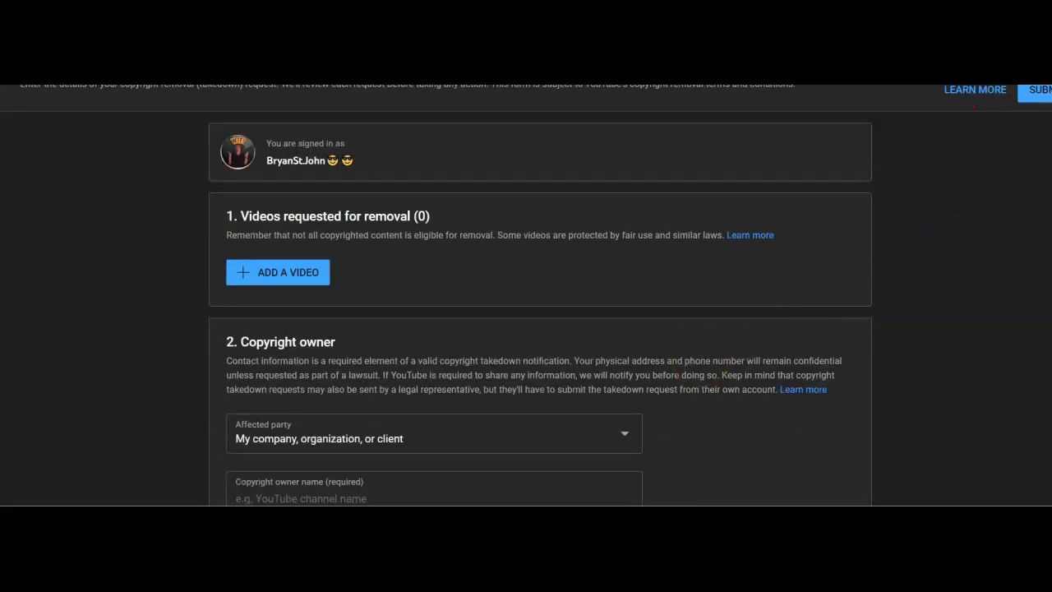
{"action": "key", "text": "Escape"}
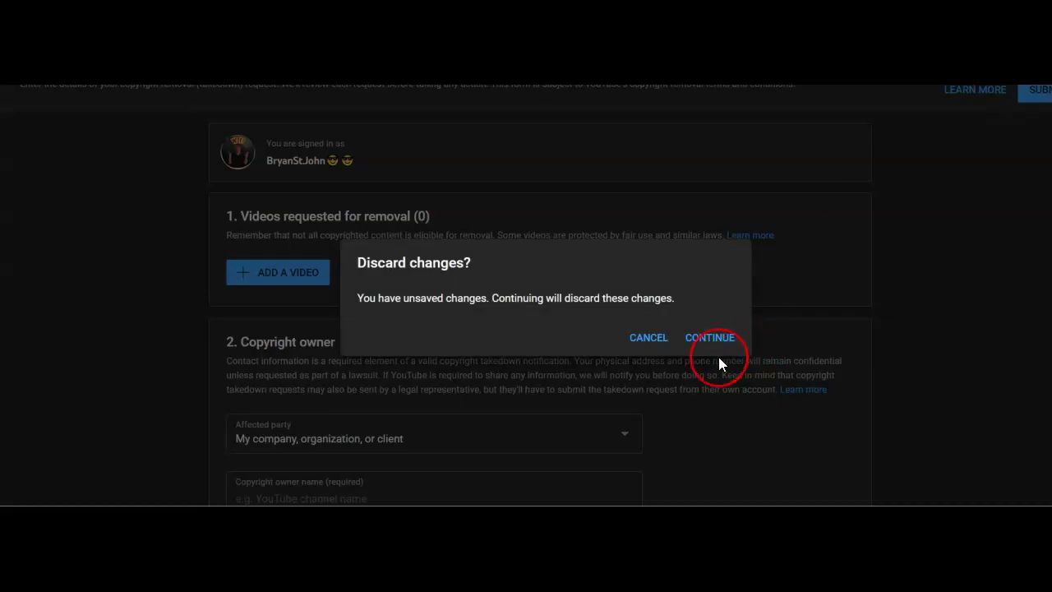
{"action": "left_click", "coordinate": [650, 351]}
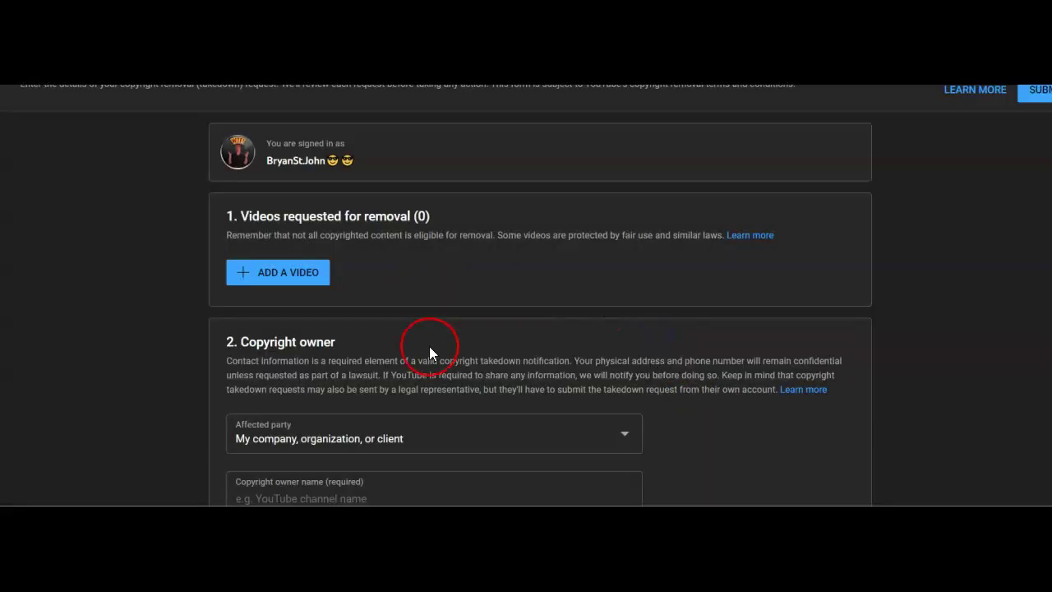
Check the street address, city, state and zip code entries in the copyright owner section
{"action": "scroll", "coordinate": [429, 346], "scroll_direction": "down", "scroll_amount": 6}
{"action": "left_click", "coordinate": [242, 329]}
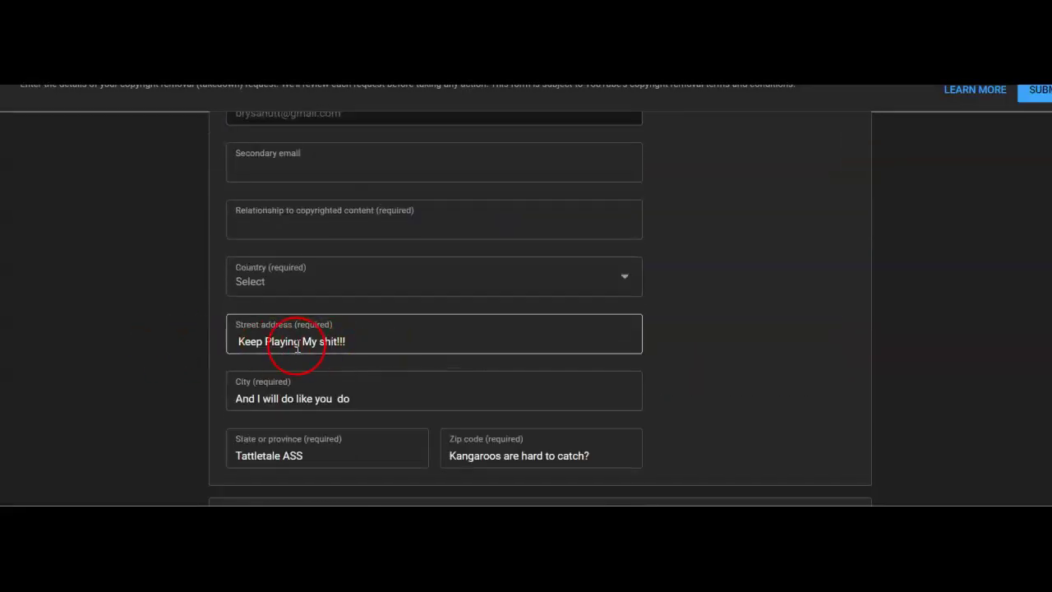
{"action": "left_click", "coordinate": [264, 395]}
{"action": "left_click", "coordinate": [263, 455]}
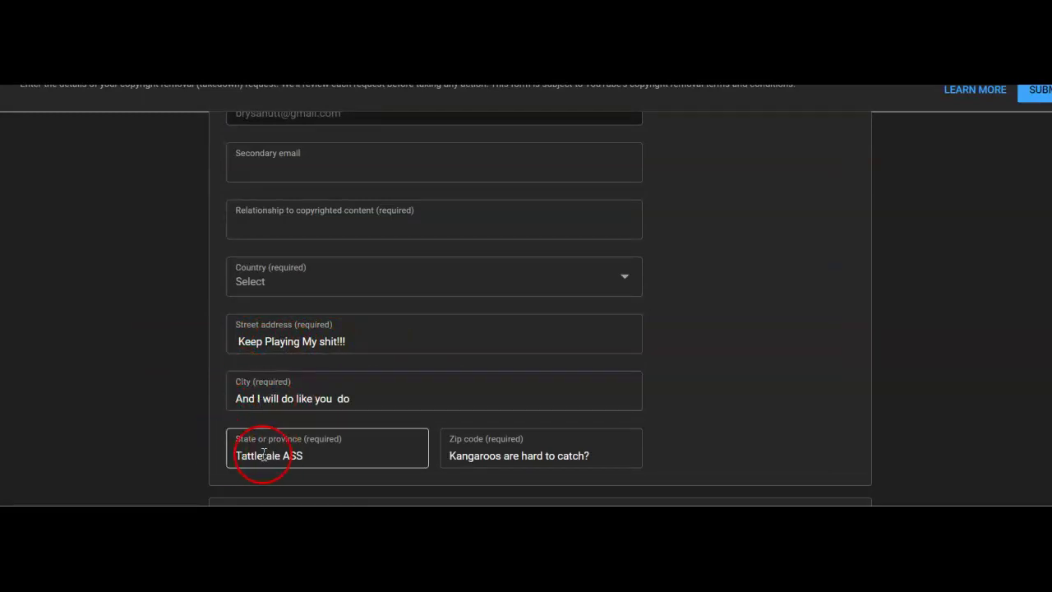
{"action": "left_click", "coordinate": [512, 458]}
{"action": "left_click", "coordinate": [539, 347]}
{"action": "left_click", "coordinate": [279, 180]}
{"action": "left_click", "coordinate": [146, 145]}
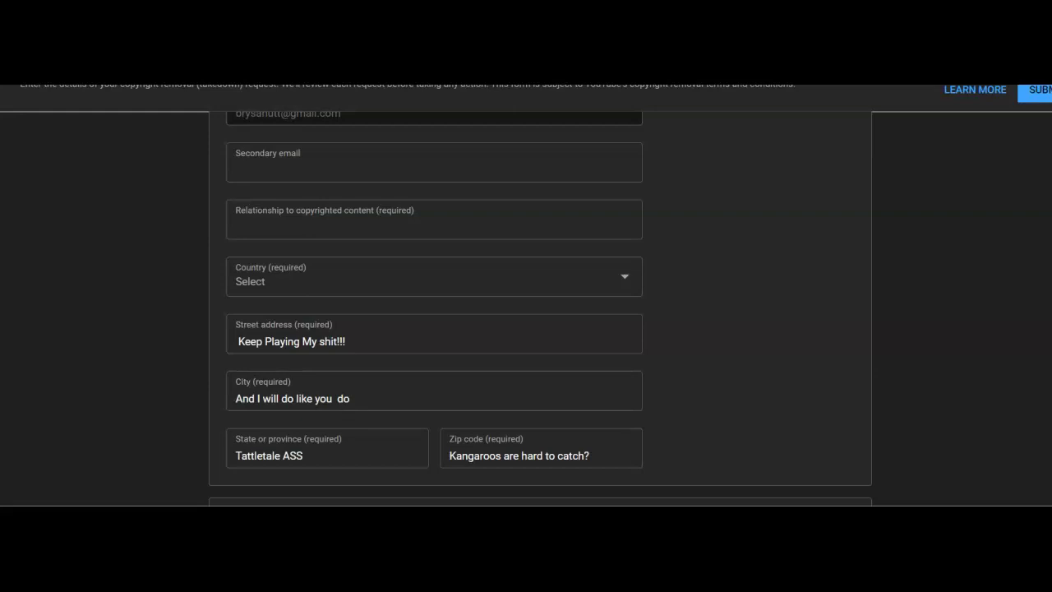
Leave the copyright removal request form
{"action": "key", "text": "Escape"}
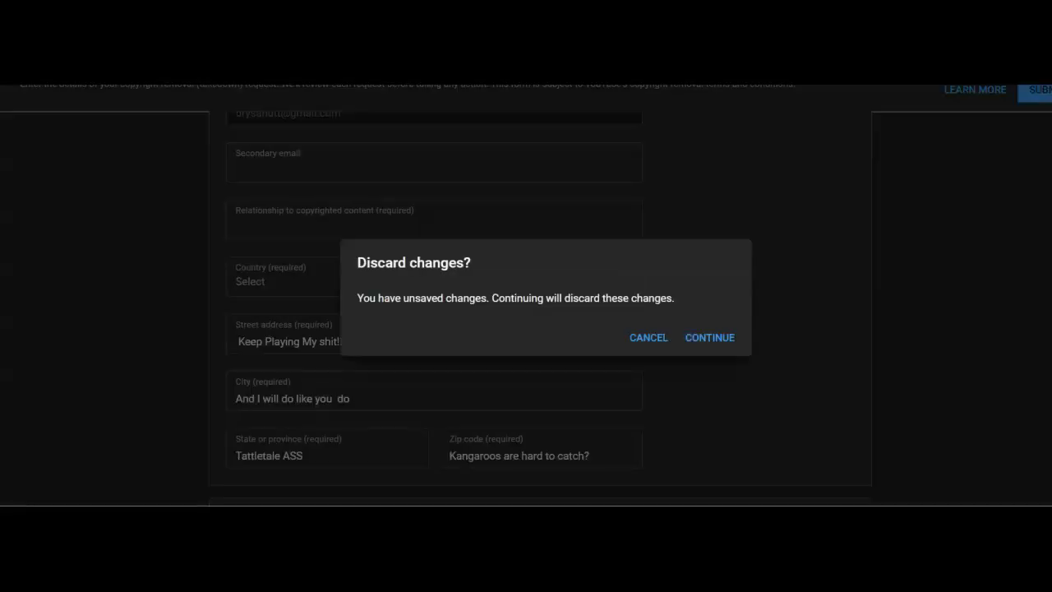